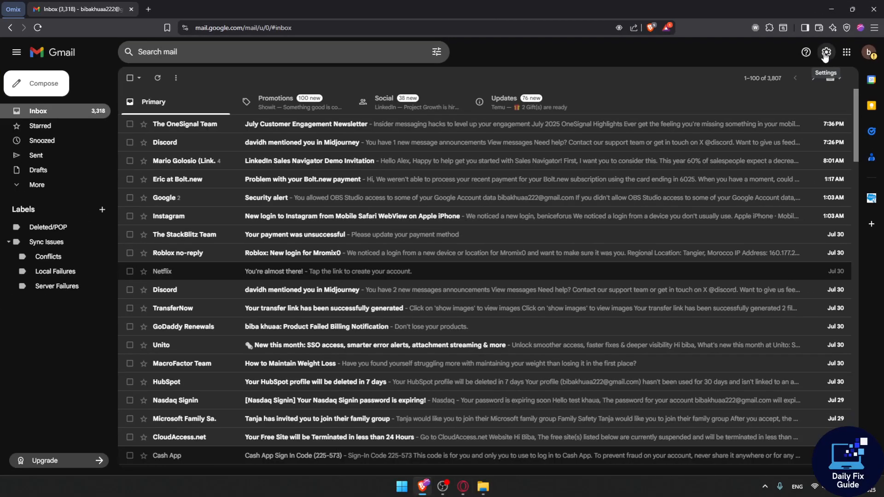
Go from the gear's See all settings to the Forwarding and POP/IMAP tab.
{"action": "left_click", "coordinate": [826, 53]}
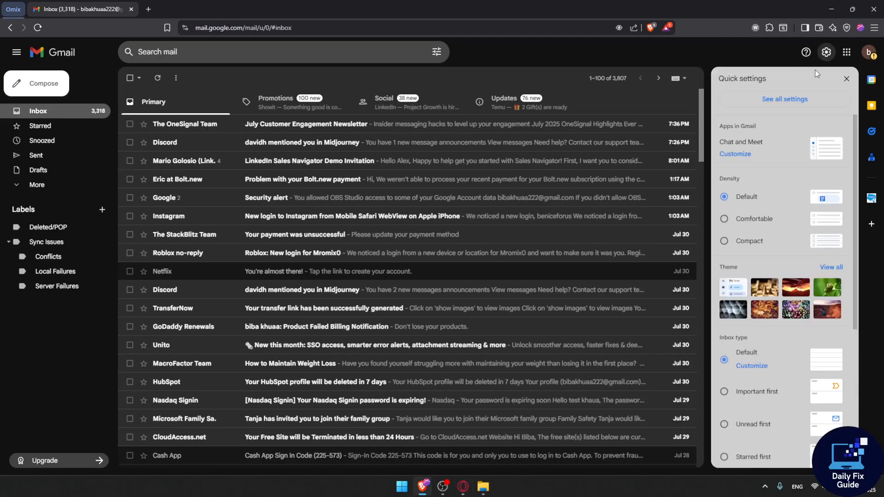
{"action": "left_click", "coordinate": [796, 100]}
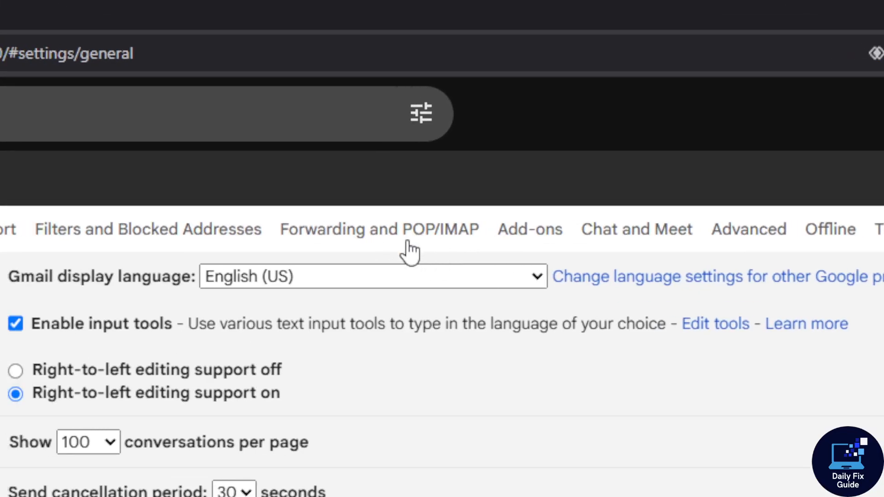
{"action": "left_click", "coordinate": [391, 235]}
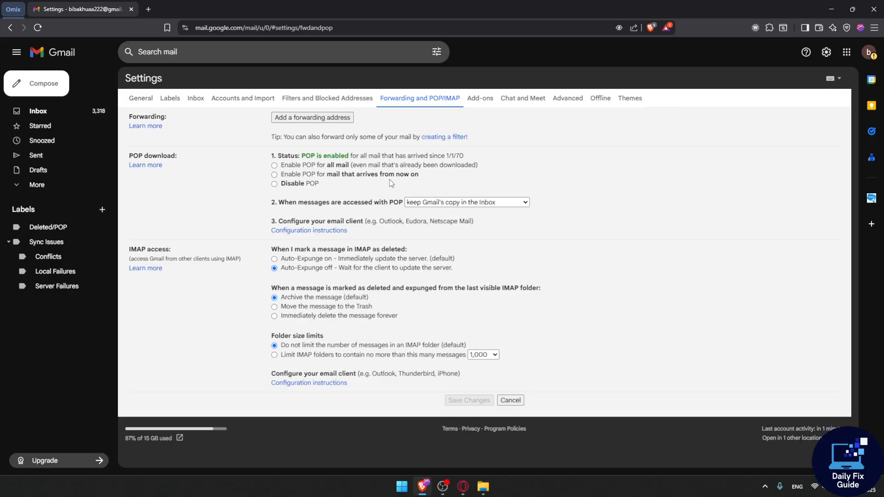
Enter the new forwarding e-mail address and submit it.
{"action": "left_click", "coordinate": [331, 121]}
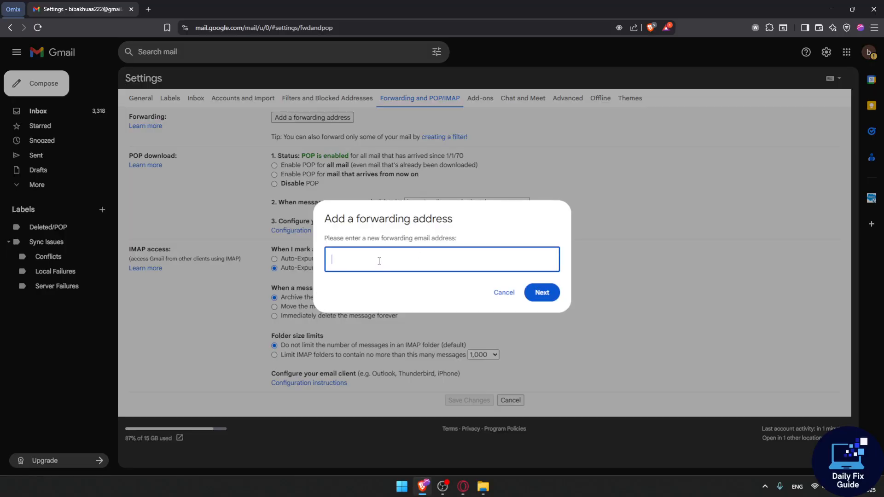
{"action": "type", "text": "B"}
{"action": "key", "text": "BackSpace"}
{"action": "left_click", "coordinate": [539, 292]}
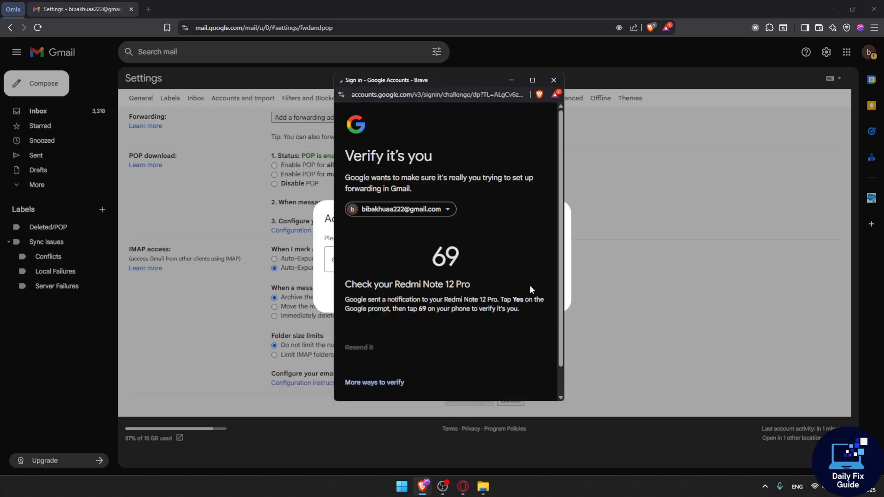
Approve forwarding to the new address and dismiss the confirmation-link notice.
{"action": "scroll", "coordinate": [483, 265], "scroll_direction": "down", "scroll_amount": 2}
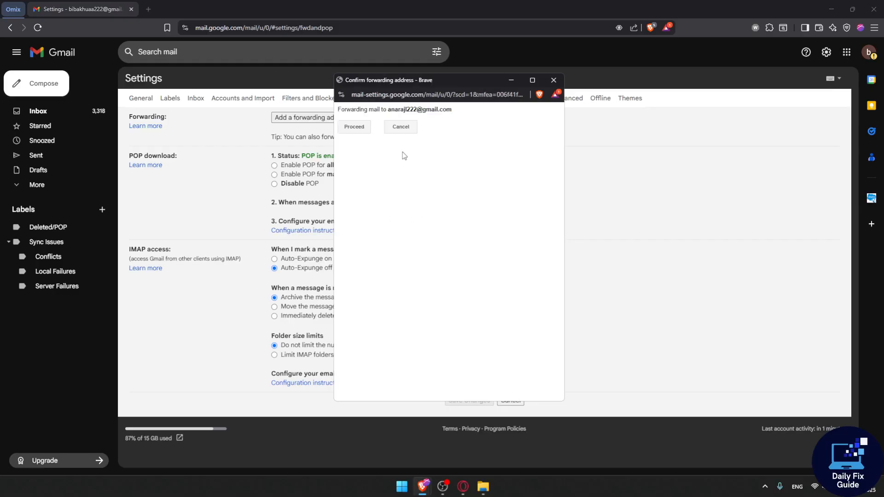
{"action": "left_click_drag", "start_coordinate": [369, 111], "coordinate": [450, 119]}
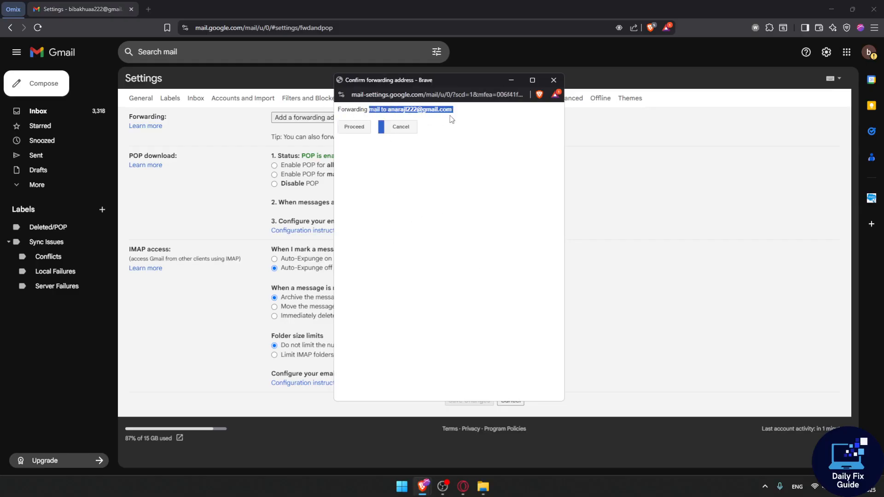
{"action": "left_click", "coordinate": [388, 119]}
{"action": "left_click", "coordinate": [354, 127]}
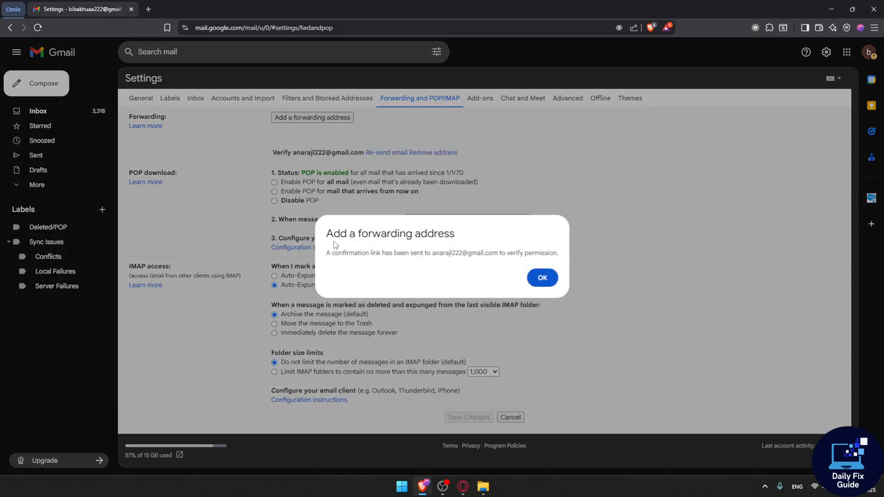
{"action": "left_click_drag", "start_coordinate": [334, 244], "coordinate": [449, 246]}
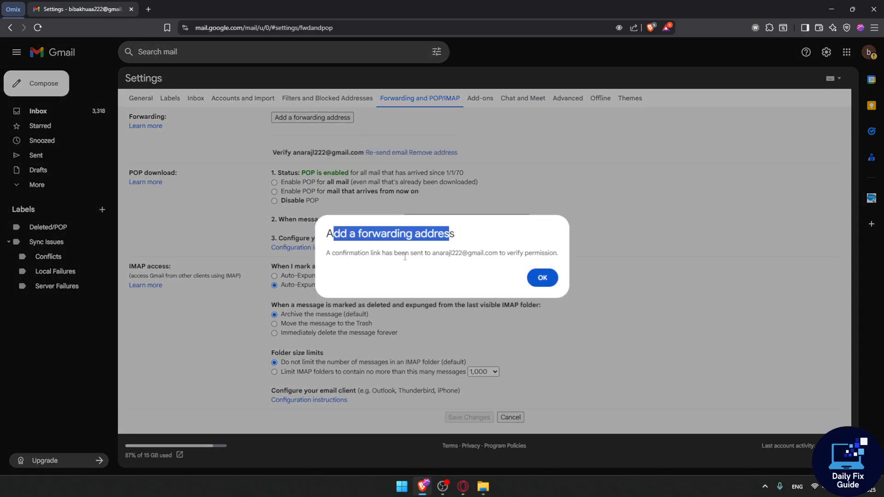
{"action": "left_click", "coordinate": [541, 278]}
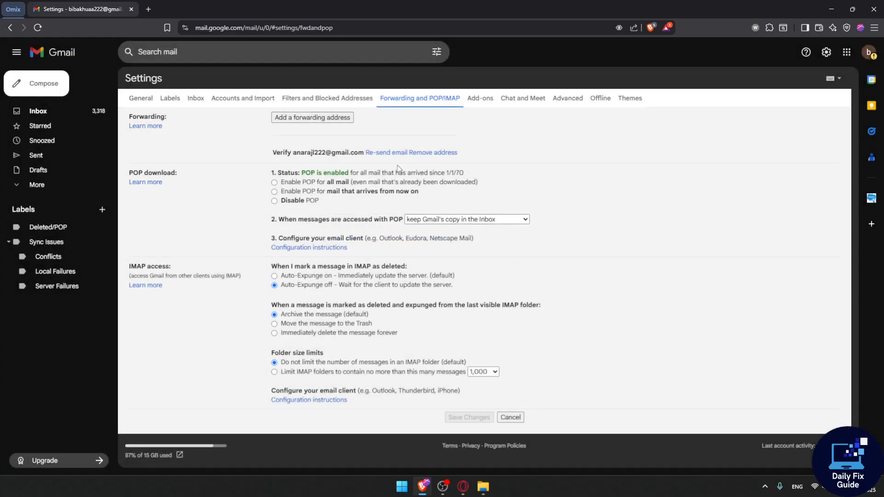
In the receiving account, open the Gmail Forwarding Confirmation email and confirm forwarding.
{"action": "left_click", "coordinate": [869, 51]}
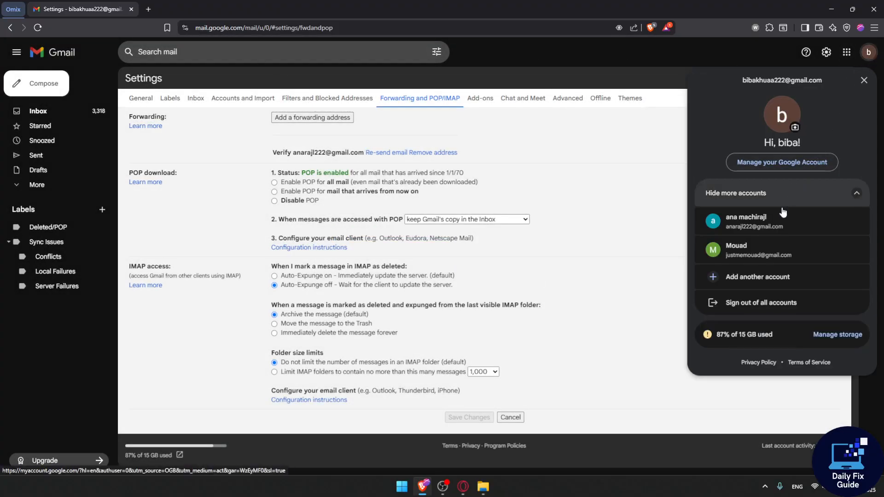
{"action": "left_click", "coordinate": [774, 232]}
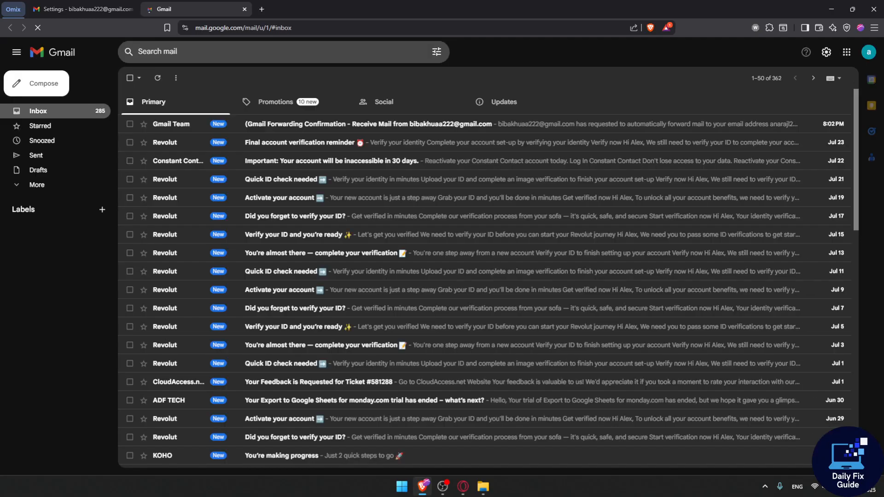
{"action": "left_click", "coordinate": [316, 125]}
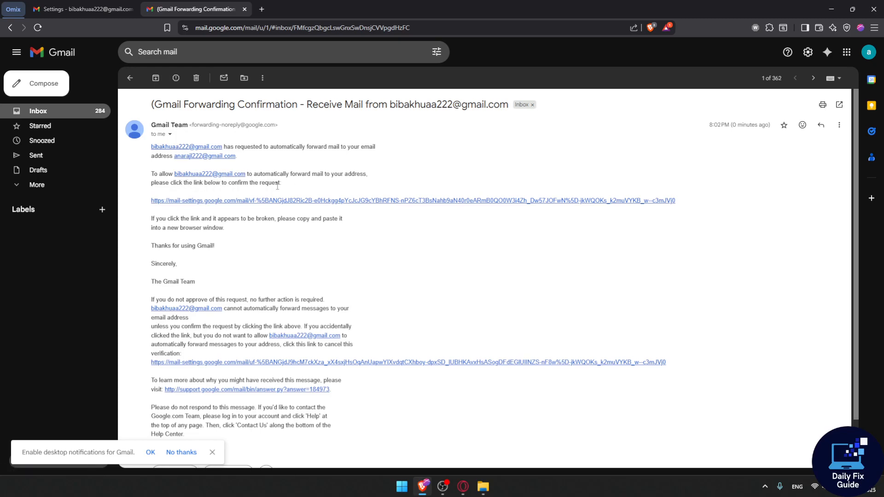
{"action": "left_click", "coordinate": [190, 201]}
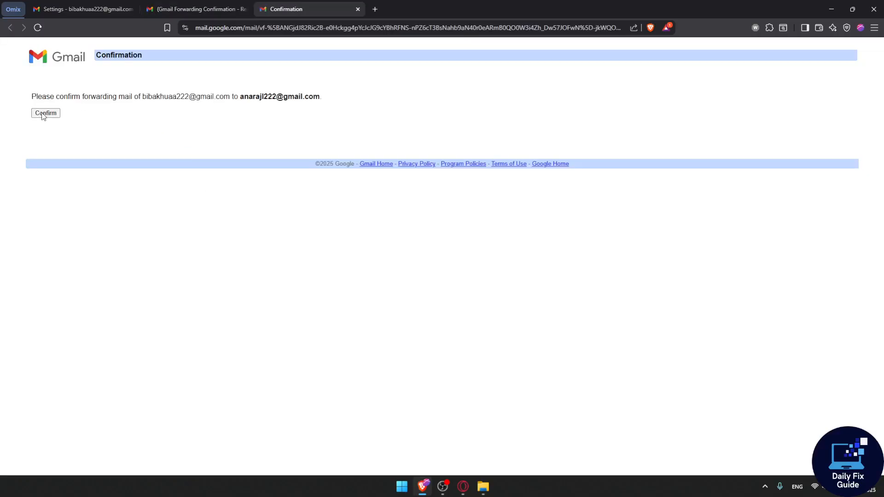
{"action": "left_click", "coordinate": [46, 113]}
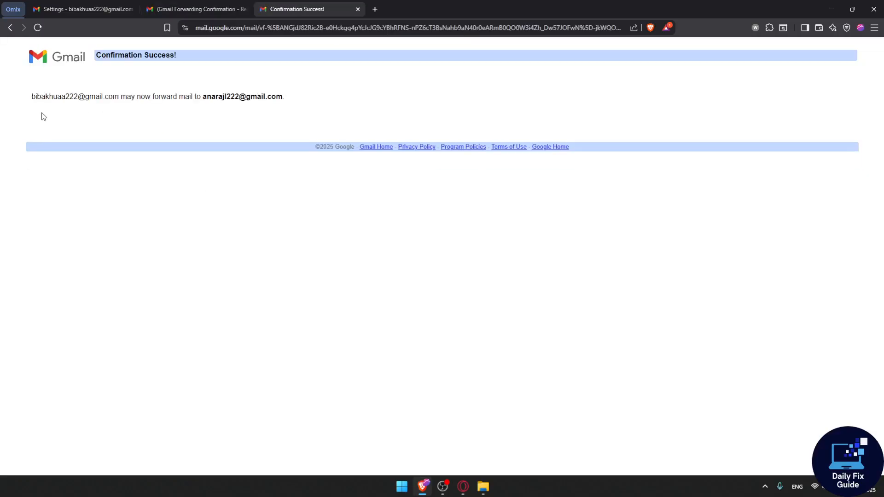
Close the confirmation success page and the receiving account's mail tab.
{"action": "left_click", "coordinate": [356, 9]}
{"action": "left_click", "coordinate": [244, 10]}
{"action": "left_click", "coordinate": [520, 83]}
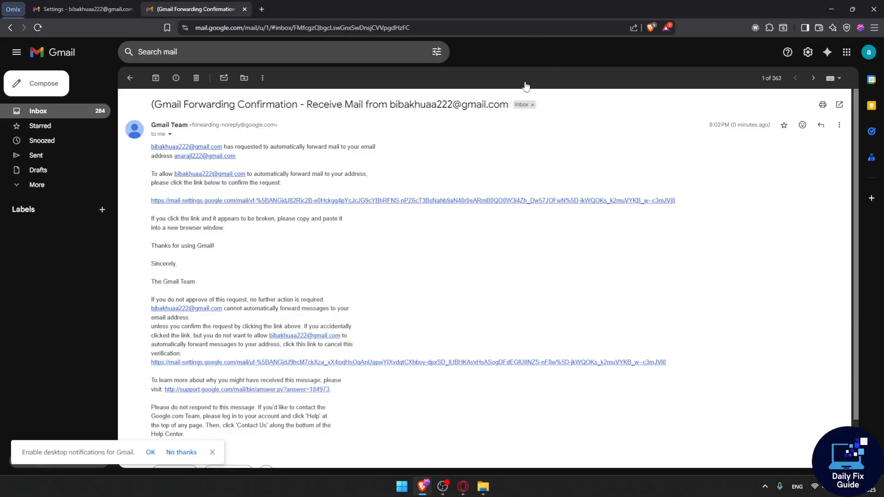
{"action": "left_click", "coordinate": [96, 114]}
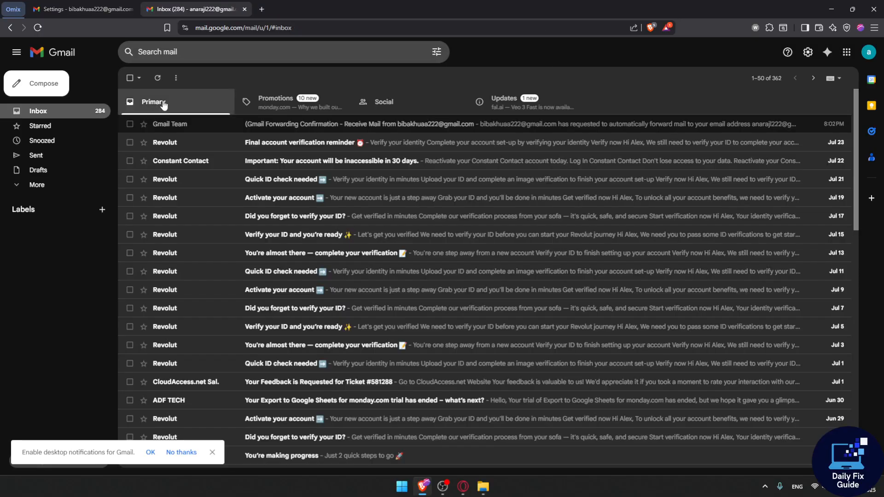
{"action": "left_click", "coordinate": [249, 127]}
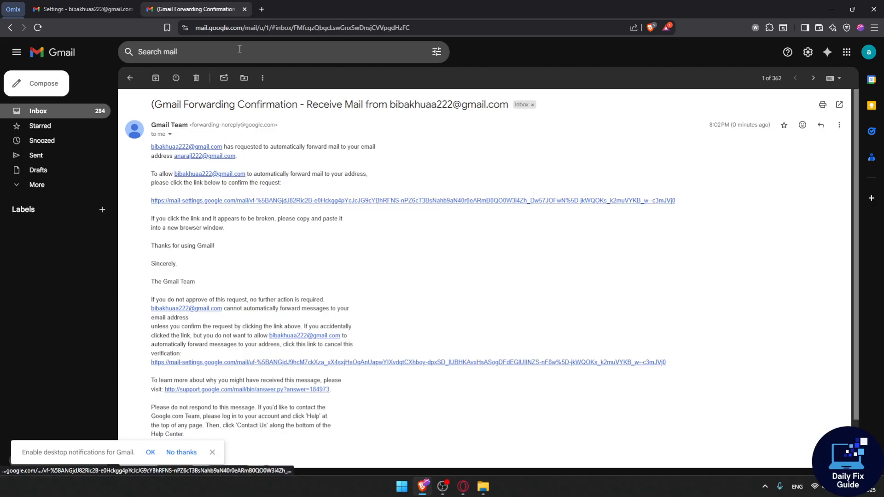
{"action": "left_click", "coordinate": [245, 9]}
Return to the Gmail settings window and bring up Search mail with recent searches.
{"action": "left_click", "coordinate": [483, 84]}
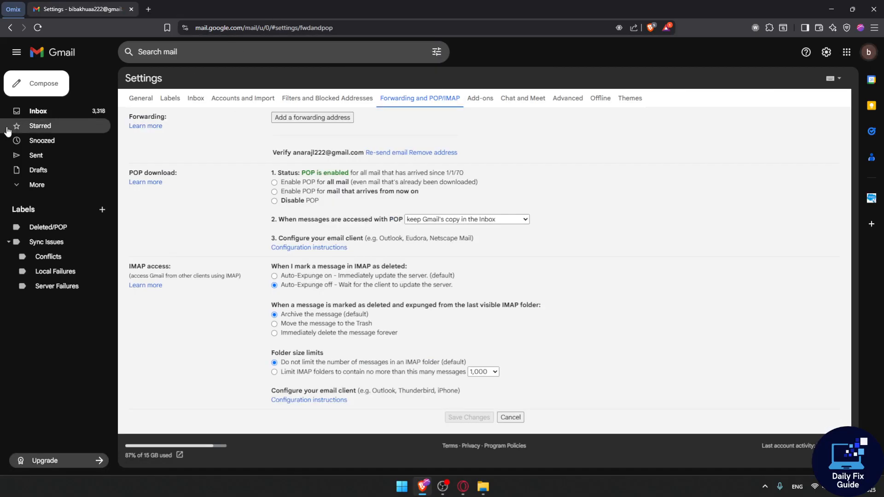
{"action": "key", "text": "alt+Tab"}
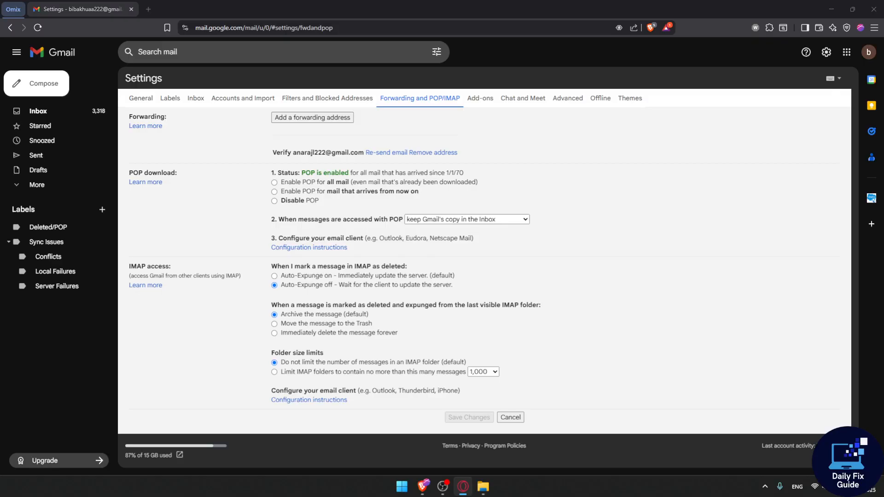
{"action": "left_click", "coordinate": [595, 155]}
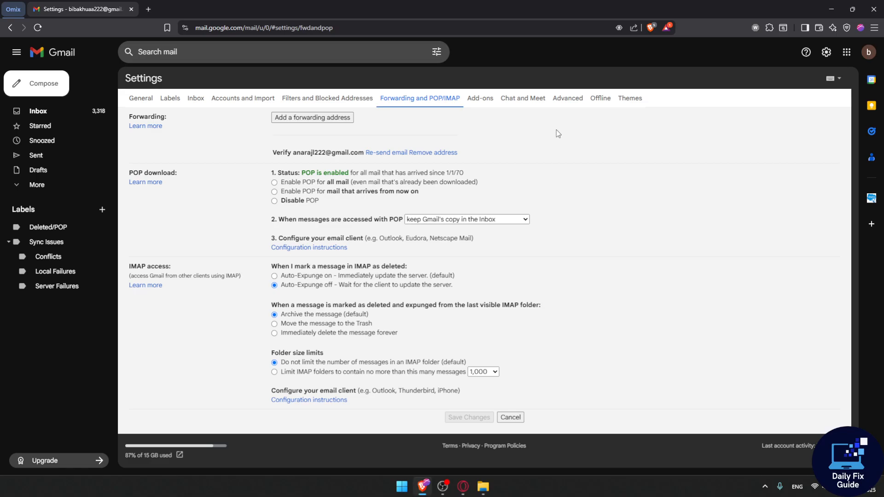
{"action": "left_click", "coordinate": [207, 57]}
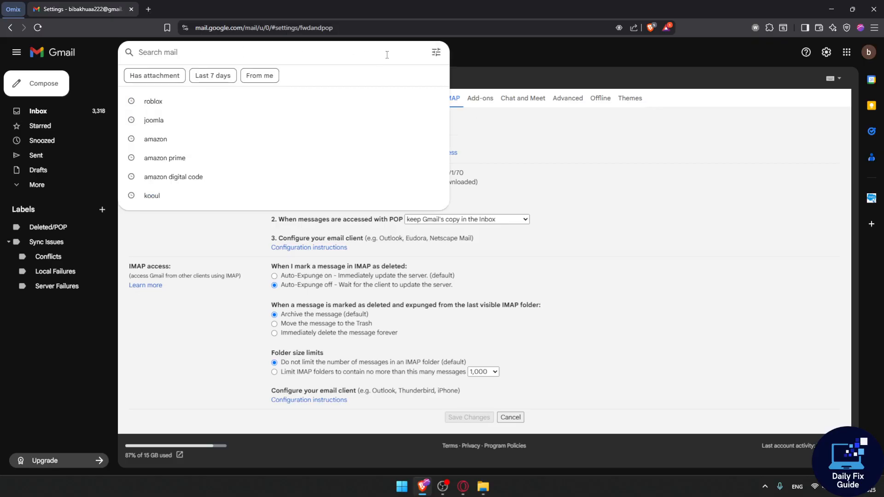
Expand the search bar's Show search options form.
{"action": "left_click", "coordinate": [436, 53]}
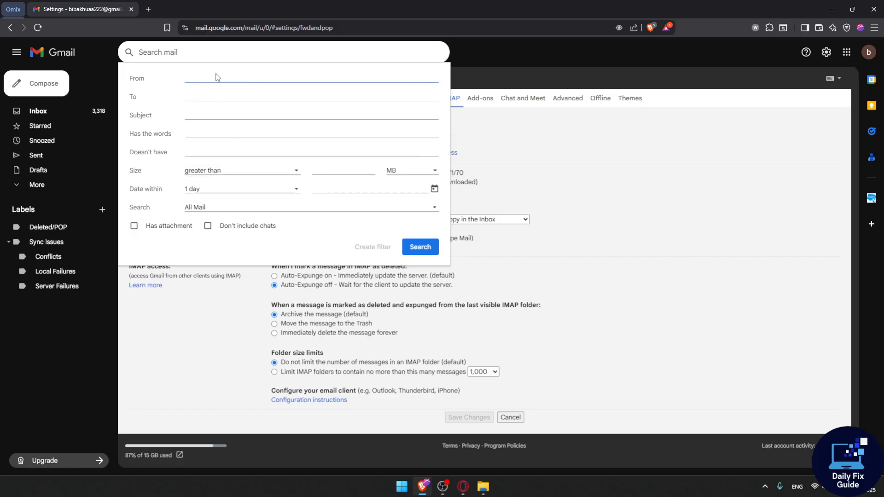
Enter 'Videos' in Has the words and create a filter, reloading when forwarding won't enable.
{"action": "left_click", "coordinate": [210, 135]}
{"action": "type", "text": "Videos"}
{"action": "left_click_drag", "start_coordinate": [206, 133], "coordinate": [185, 134]}
{"action": "left_click", "coordinate": [369, 248]}
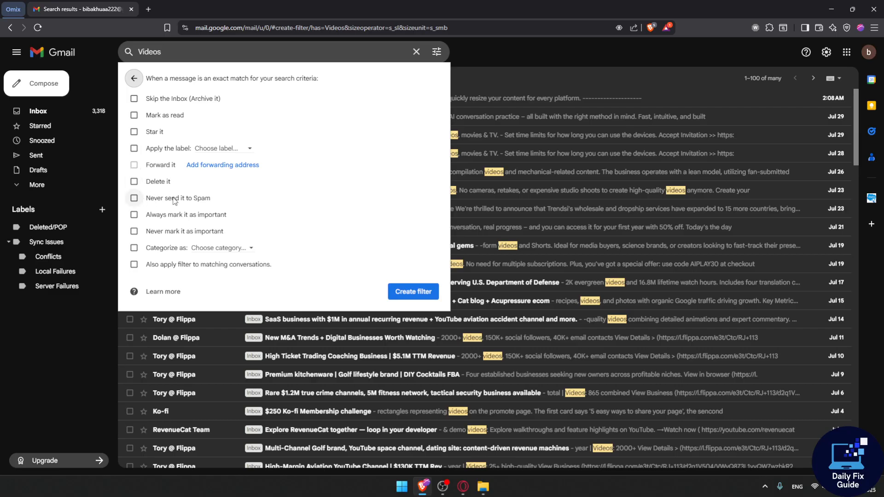
{"action": "double_click", "coordinate": [134, 168]}
{"action": "left_click", "coordinate": [135, 165]}
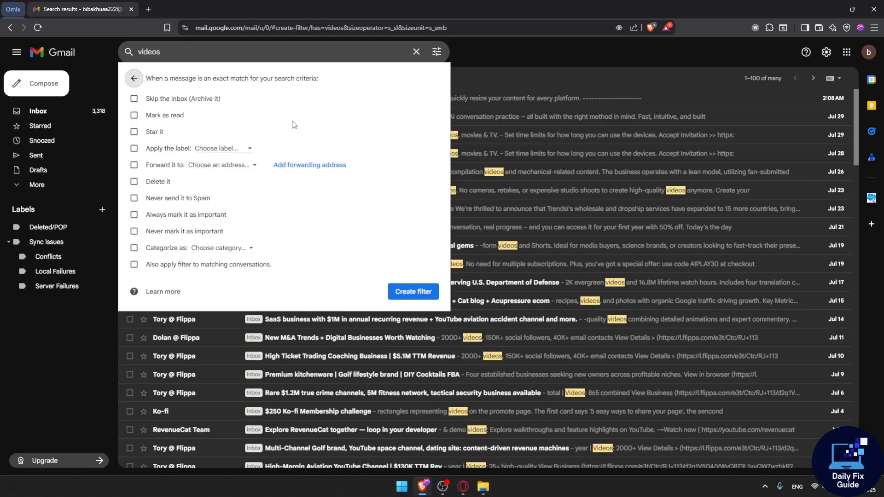
{"action": "left_click", "coordinate": [38, 28]}
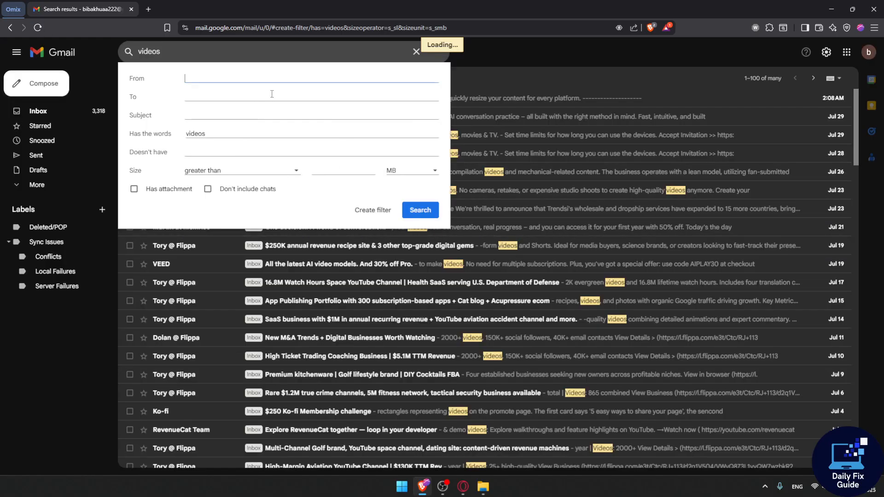
Tick Forward it to for the Videos filter and choose the verified address.
{"action": "left_click", "coordinate": [214, 133]}
{"action": "left_click_drag", "start_coordinate": [235, 138], "coordinate": [159, 133]}
{"action": "left_click", "coordinate": [223, 137]}
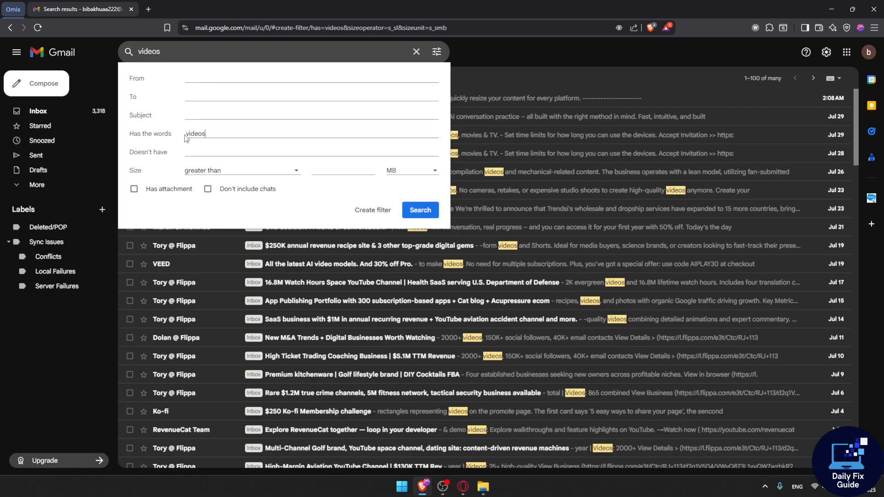
{"action": "left_click", "coordinate": [369, 211]}
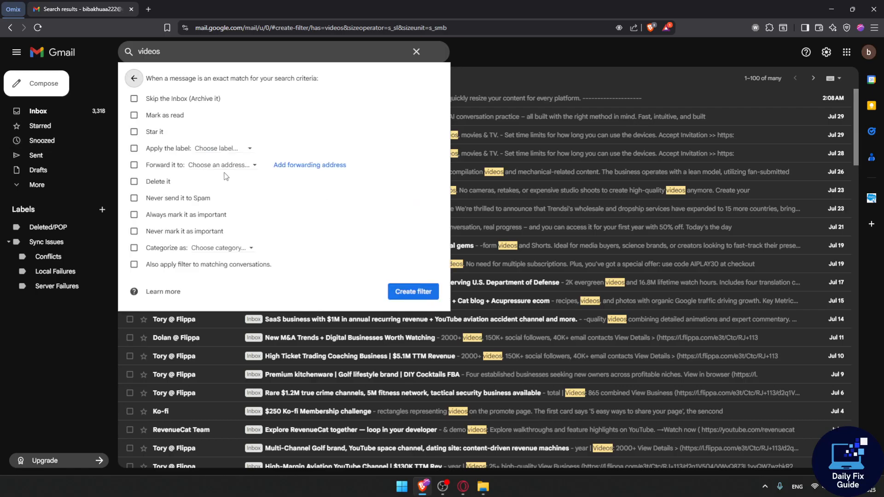
{"action": "left_click", "coordinate": [136, 166]}
{"action": "left_click", "coordinate": [219, 165]}
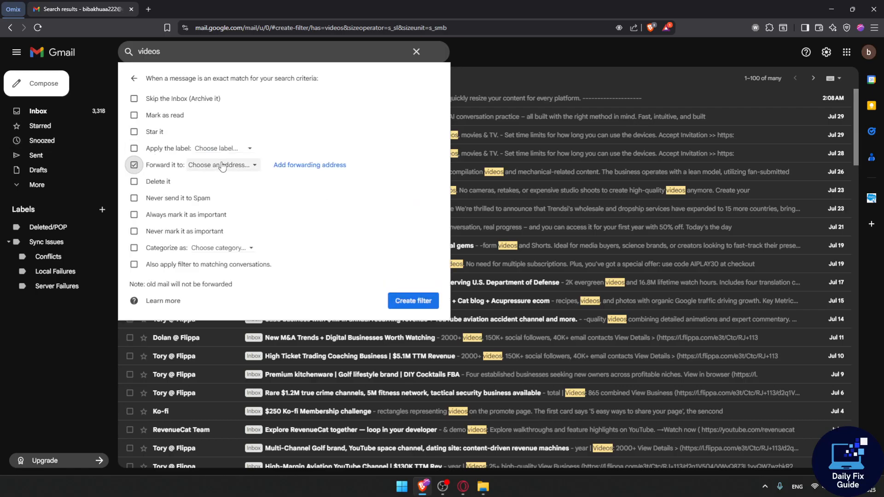
{"action": "left_click", "coordinate": [271, 183]}
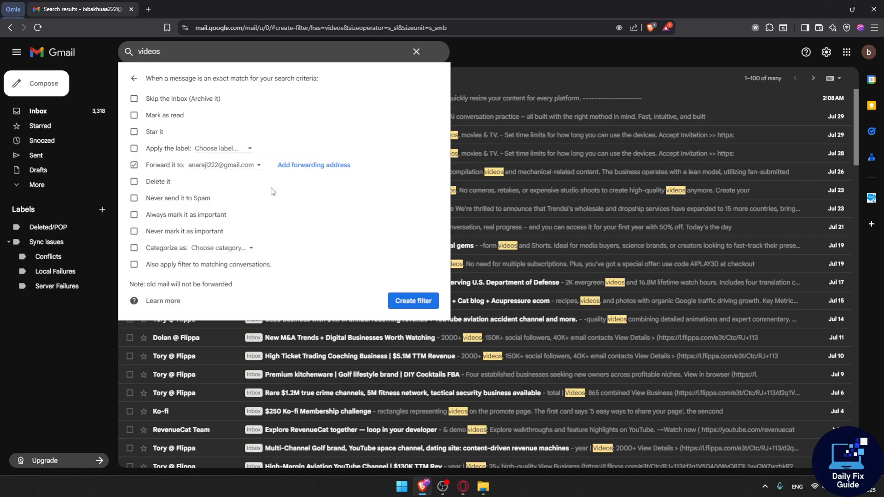
{"action": "left_click", "coordinate": [232, 167]}
{"action": "left_click", "coordinate": [251, 184]}
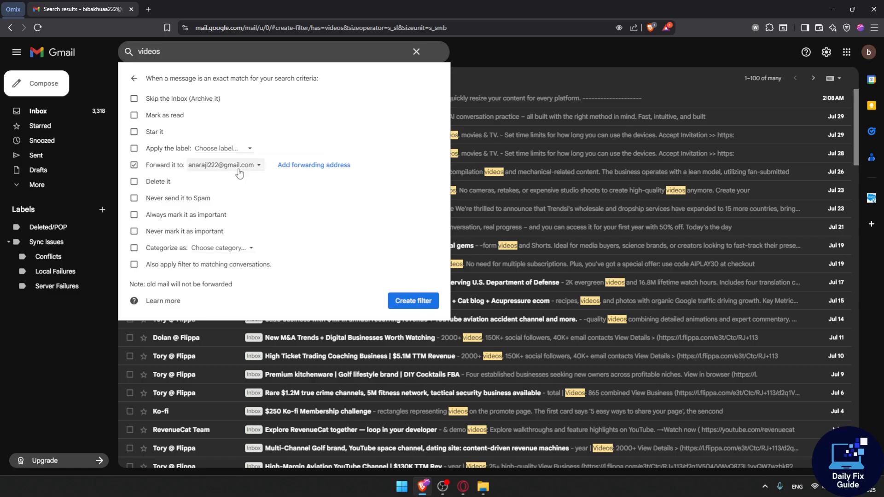
{"action": "left_click", "coordinate": [308, 171]}
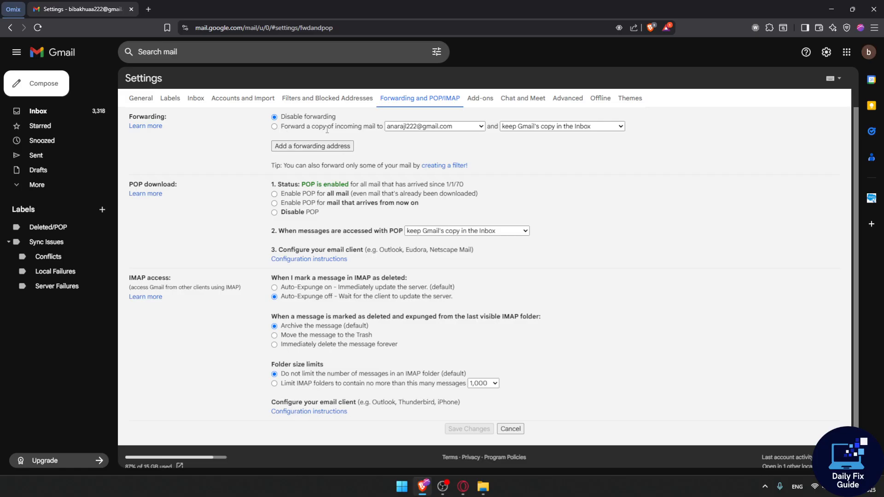
Check the forwarding address list and Gmail-copy handling options without changing them.
{"action": "left_click", "coordinate": [429, 128]}
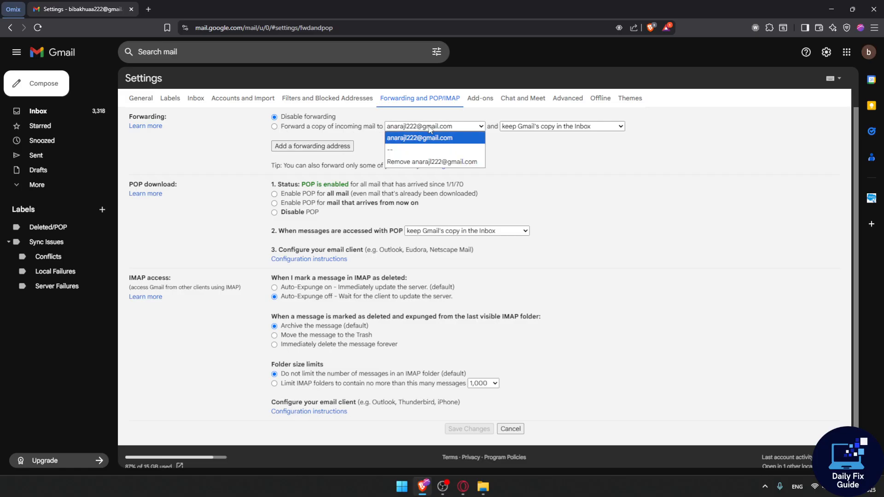
{"action": "left_click", "coordinate": [435, 138]}
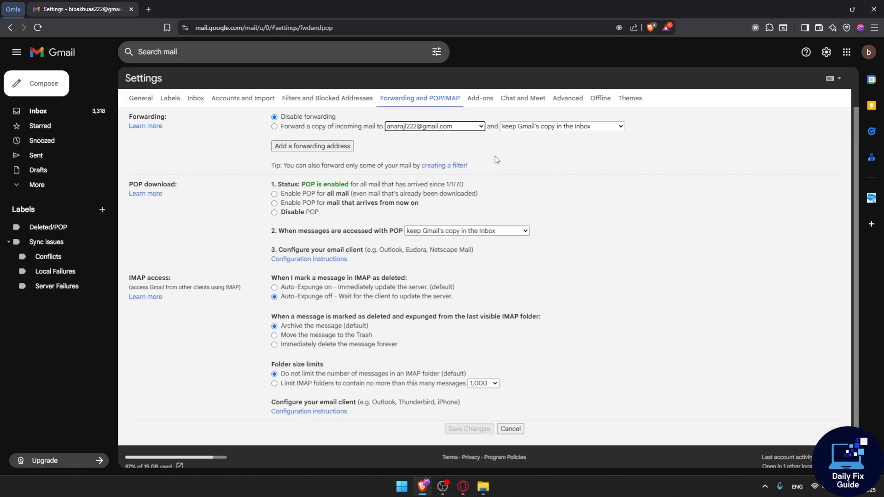
{"action": "left_click", "coordinate": [528, 128]}
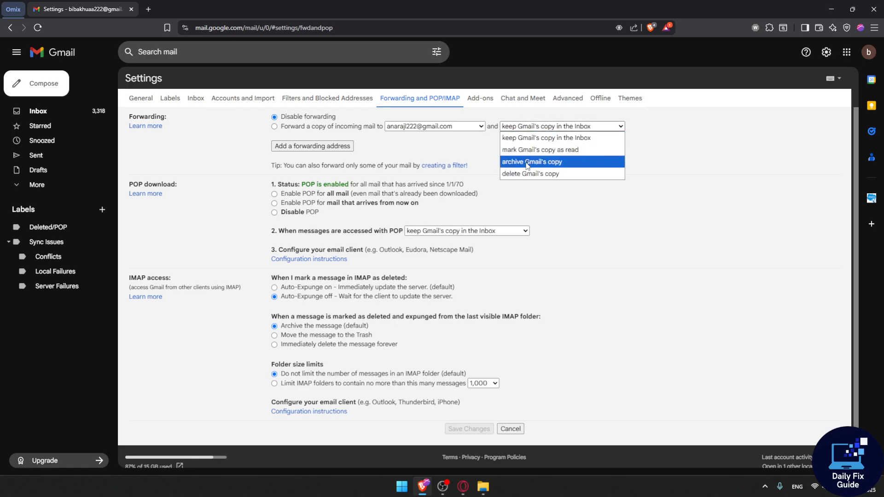
{"action": "key", "text": "Escape"}
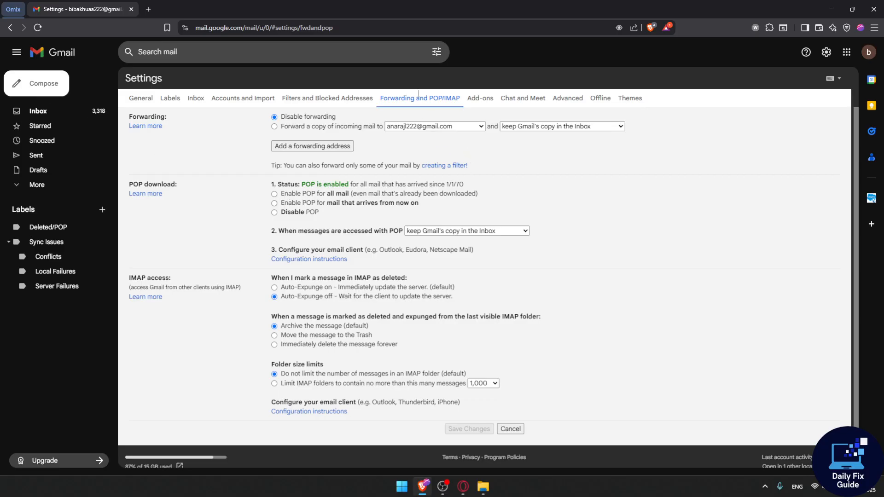
Create a 'Videos' Has-the-words filter forwarding to the verified address, continuing identity verification.
{"action": "left_click", "coordinate": [437, 51]}
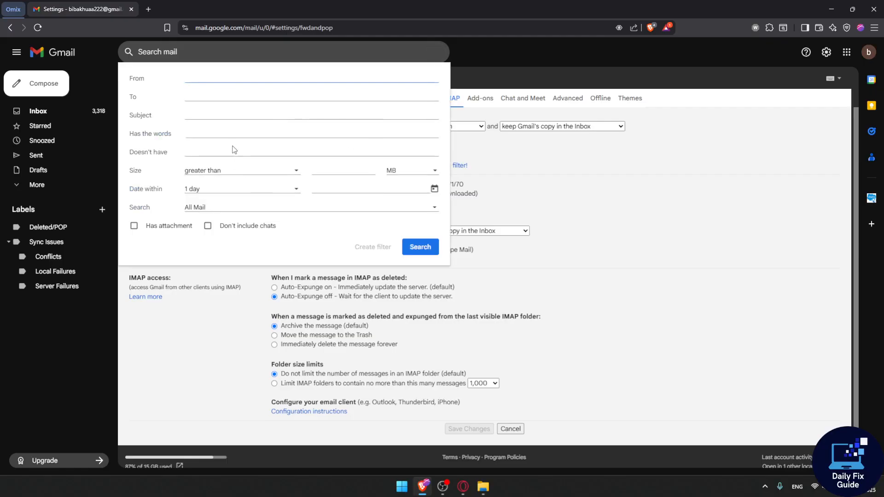
{"action": "left_click", "coordinate": [221, 134]}
{"action": "type", "text": "Videos"}
{"action": "left_click", "coordinate": [370, 253]}
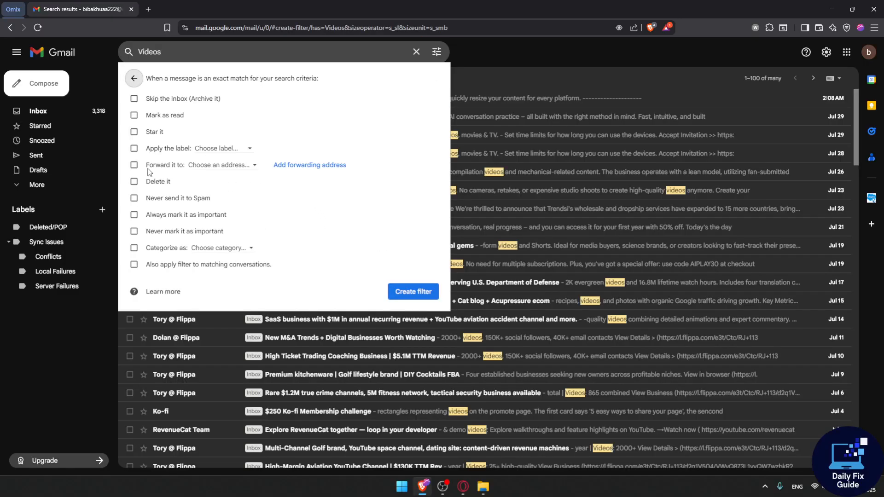
{"action": "left_click", "coordinate": [134, 166]}
{"action": "left_click", "coordinate": [209, 179]}
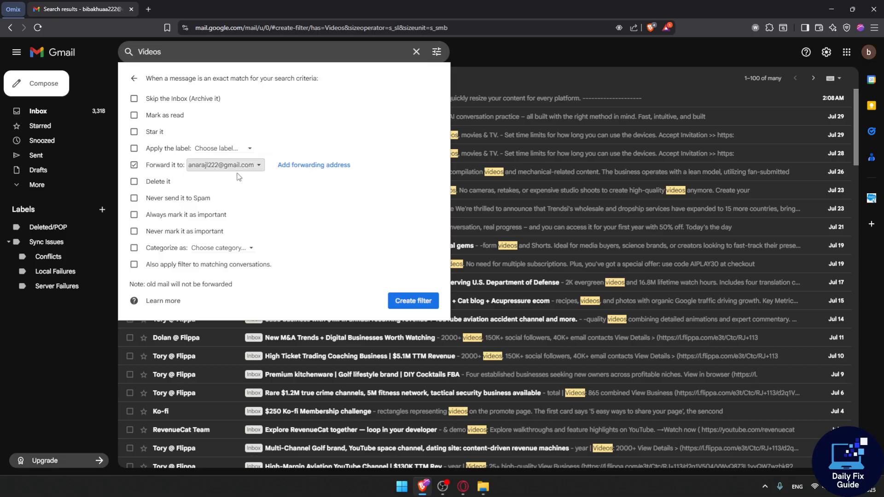
{"action": "left_click", "coordinate": [419, 302]}
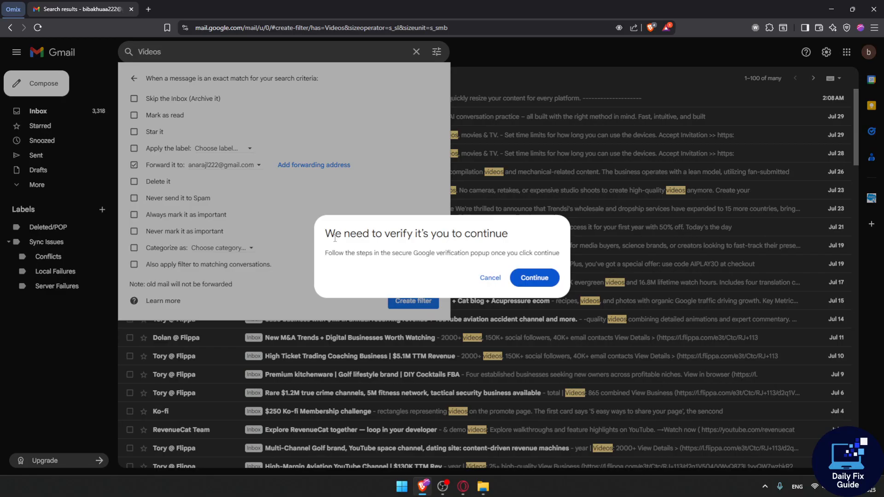
{"action": "left_click", "coordinate": [535, 278]}
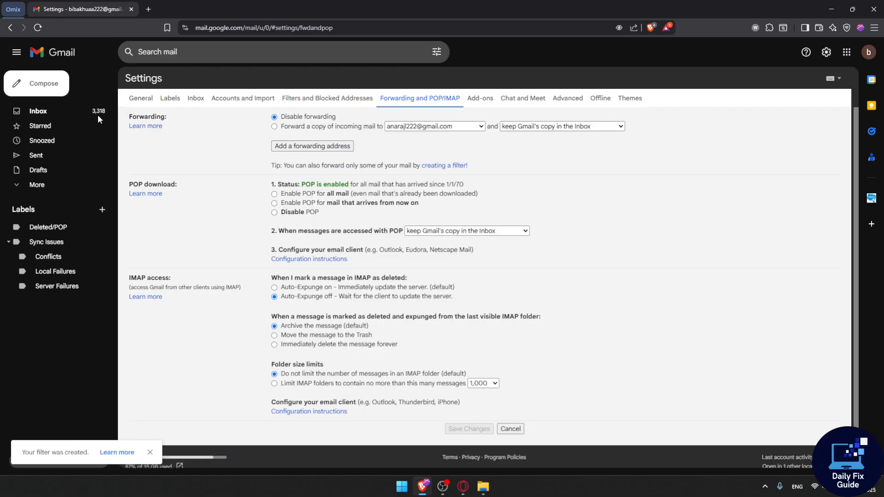
{"action": "left_click_drag", "start_coordinate": [23, 454], "coordinate": [84, 460]}
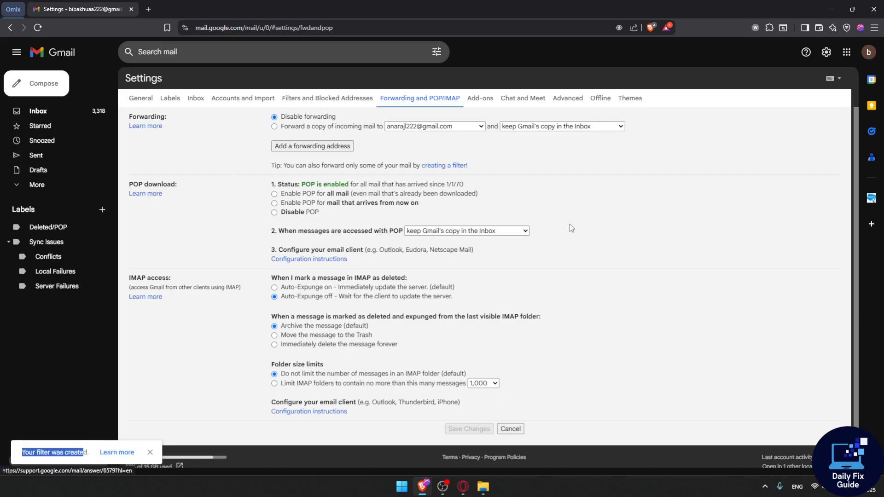
{"action": "left_click", "coordinate": [490, 184]}
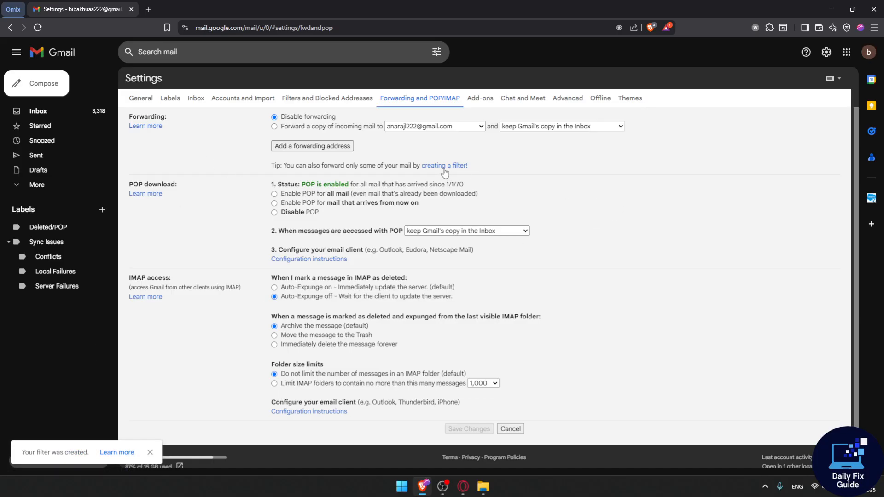
{"action": "left_click_drag", "start_coordinate": [283, 160], "coordinate": [336, 167]}
{"action": "left_click", "coordinate": [369, 168]}
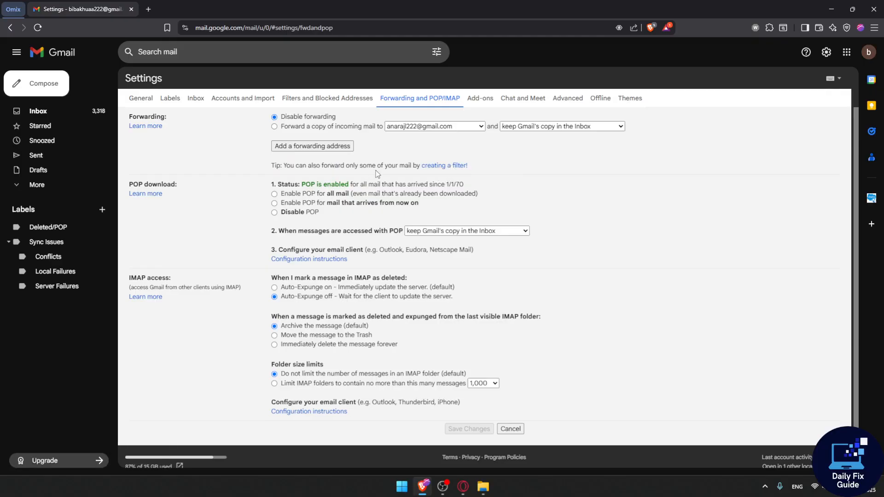
{"action": "left_click", "coordinate": [454, 167]}
{"action": "left_click", "coordinate": [544, 159]}
Reload, open Filters and Blocked Addresses via Review Settings, and edit the Videos filter.
{"action": "left_click", "coordinate": [38, 27]}
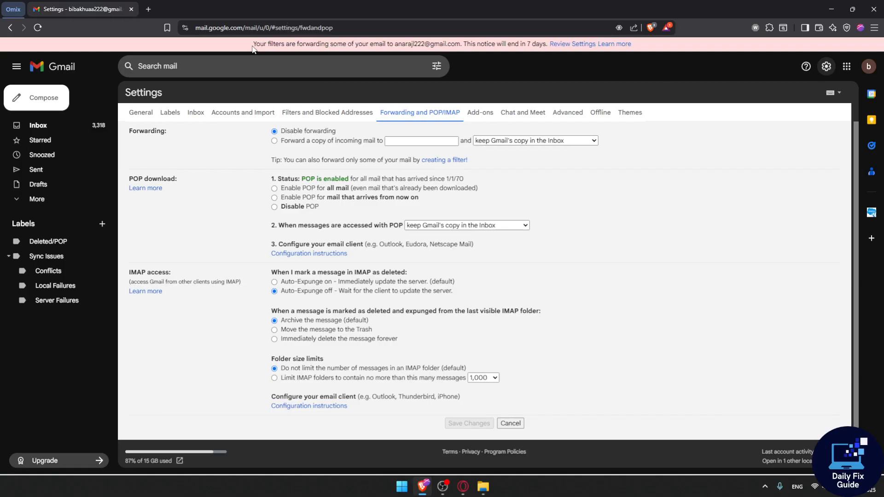
{"action": "left_click", "coordinate": [571, 45]}
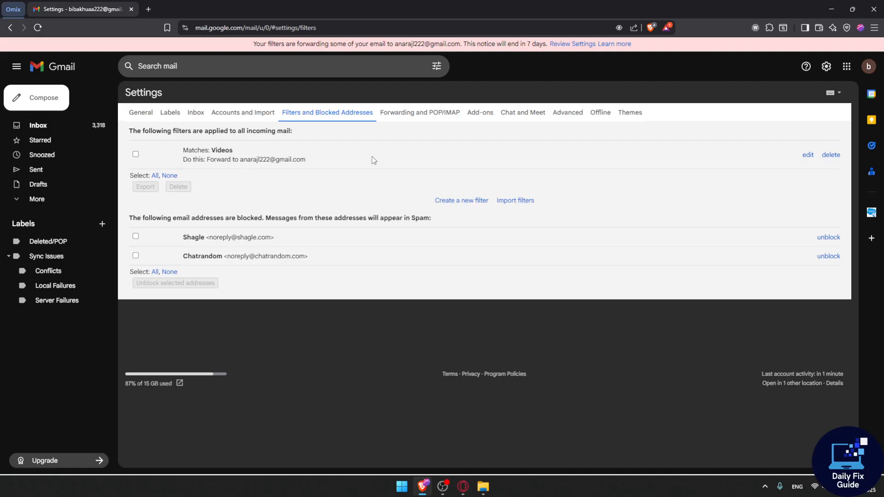
{"action": "left_click", "coordinate": [809, 155]}
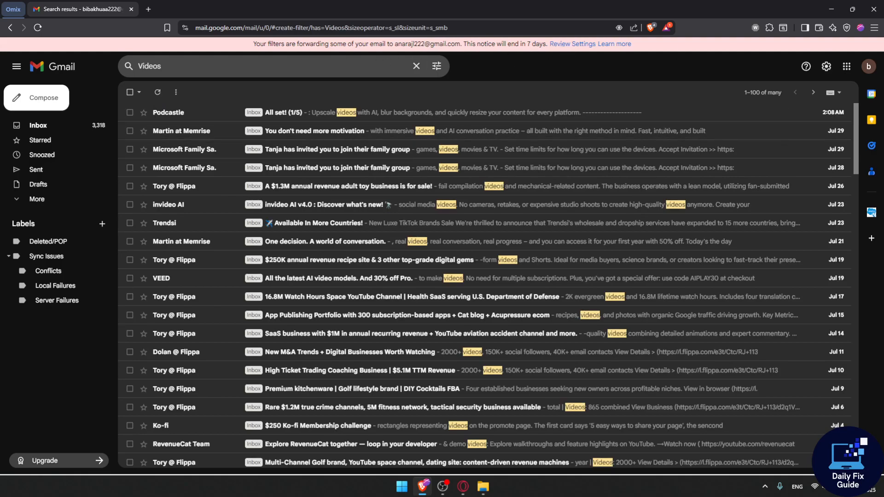
Go through the gear and See all settings to the Filters and Blocked Addresses tab.
{"action": "left_click", "coordinate": [827, 66]}
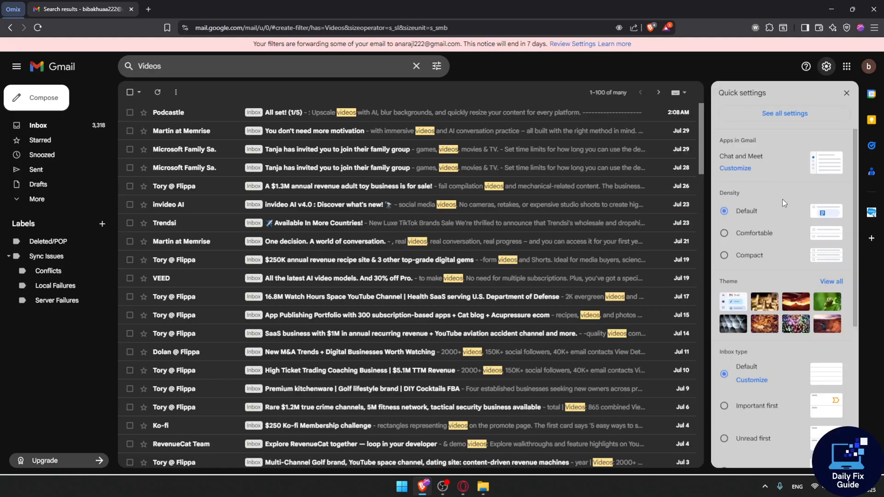
{"action": "left_click", "coordinate": [790, 114]}
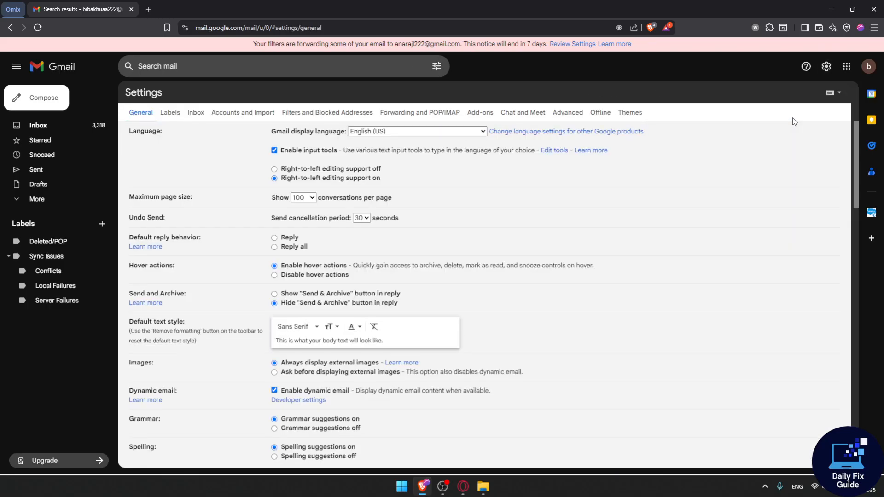
{"action": "left_click", "coordinate": [302, 117]}
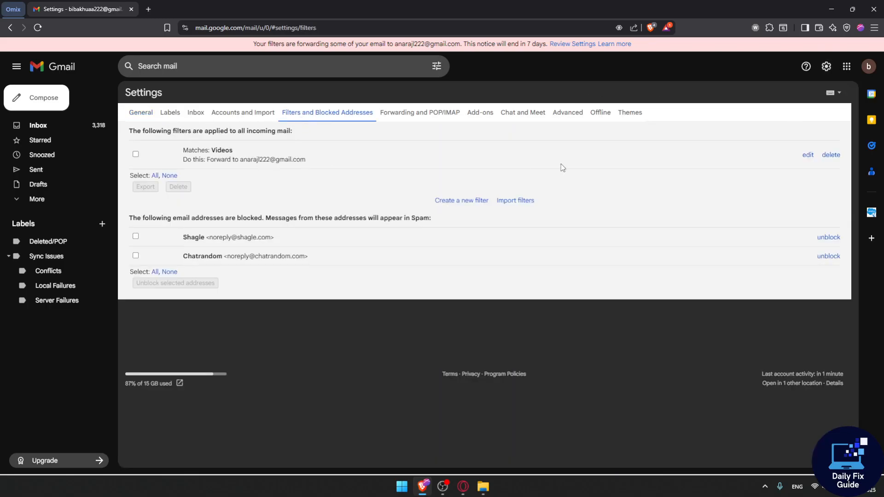